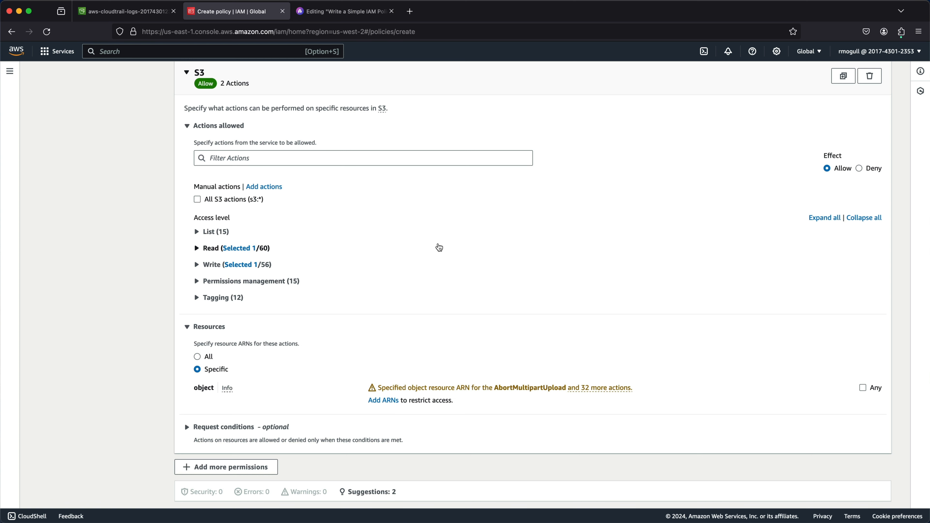
# Open the dialog for specifying ARNs for the S3 object resource.
pyautogui.scroll(-2, 439, 248)
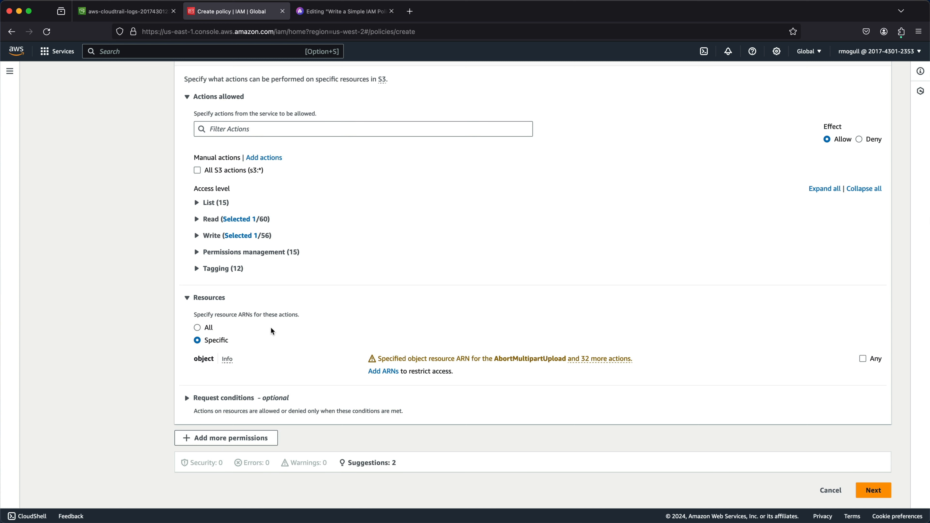
pyautogui.scroll(4, 271, 331)
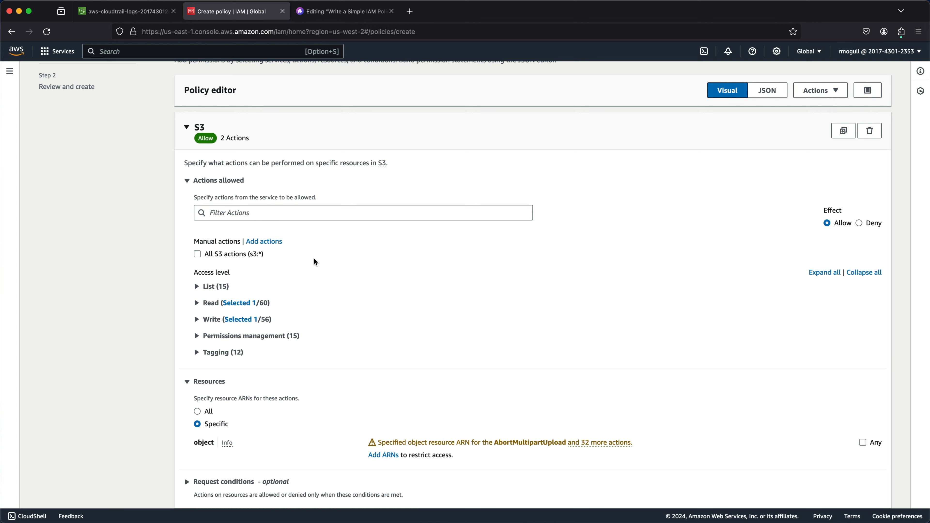
pyautogui.scroll(1, 314, 259)
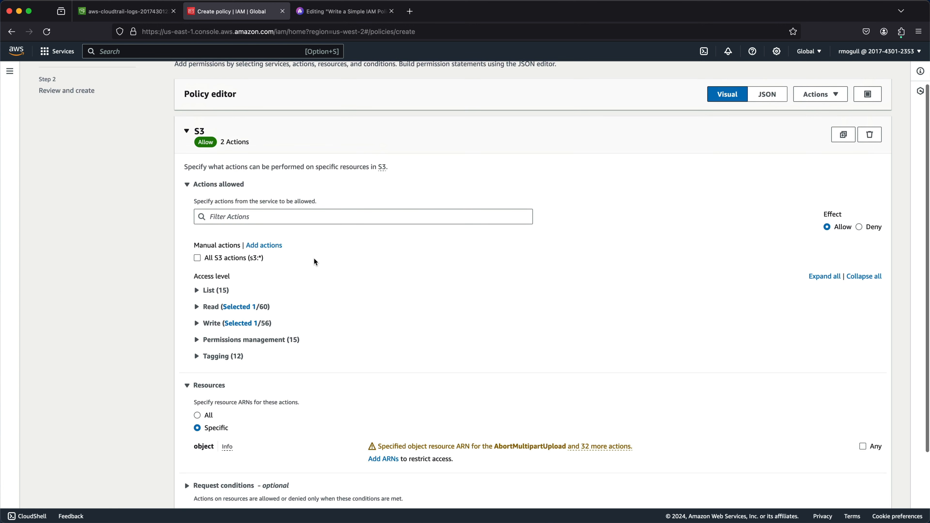
pyautogui.scroll(-2, 249, 263)
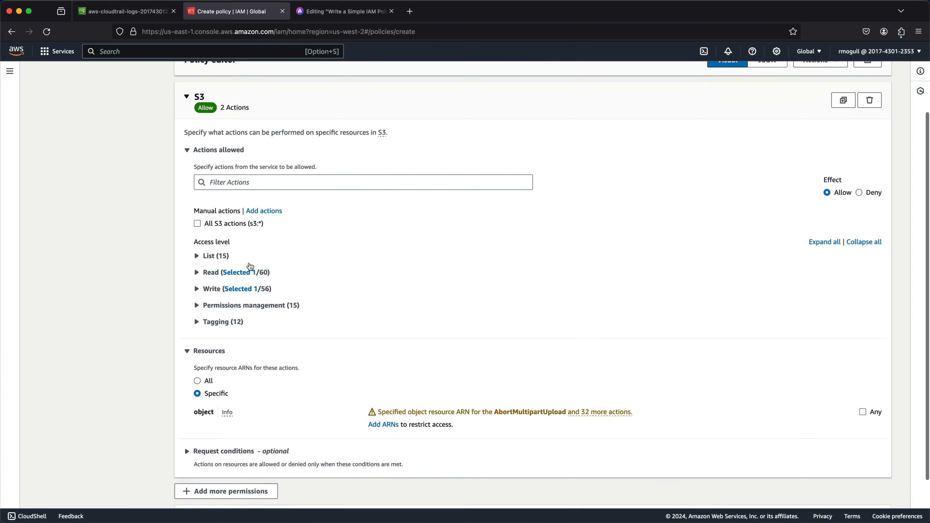
pyautogui.scroll(-3, 250, 265)
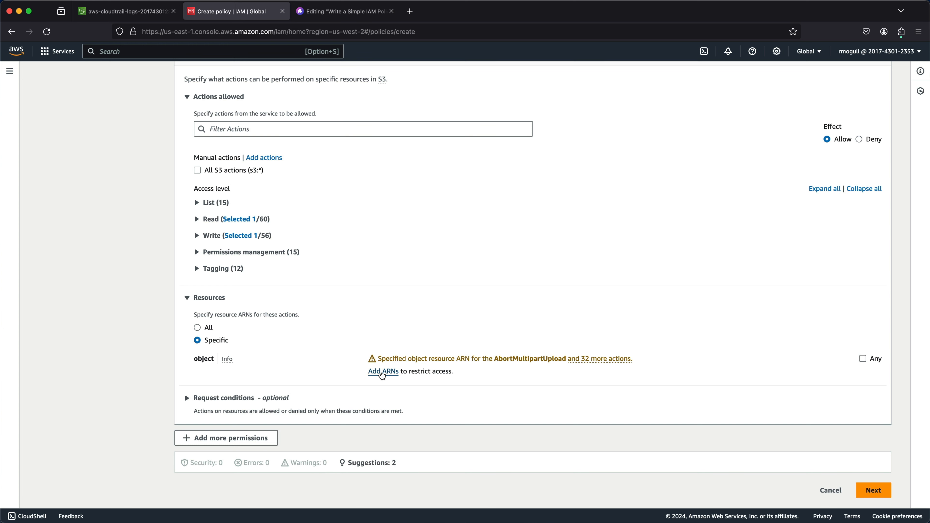
pyautogui.click(382, 373)
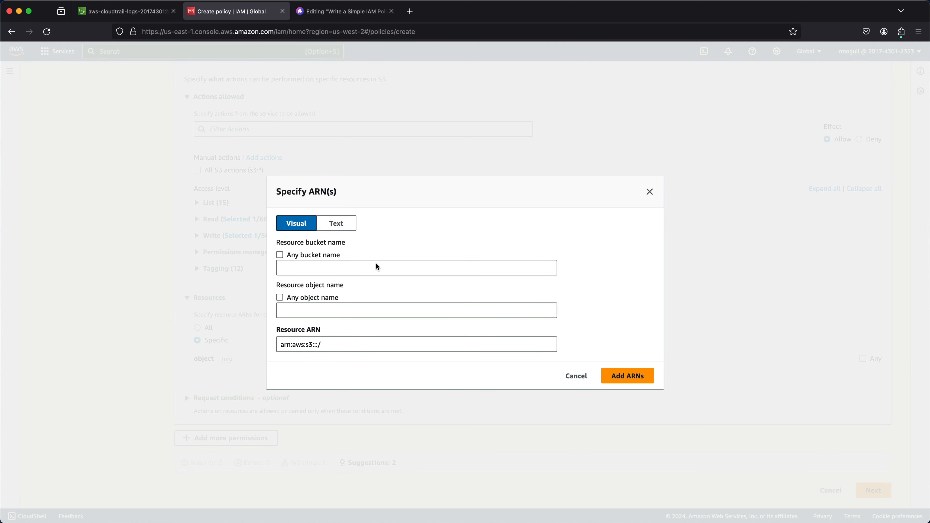
# Copy the CloudTrail logs bucket's ARN from its properties in the S3 console tab.
pyautogui.click(133, 13)
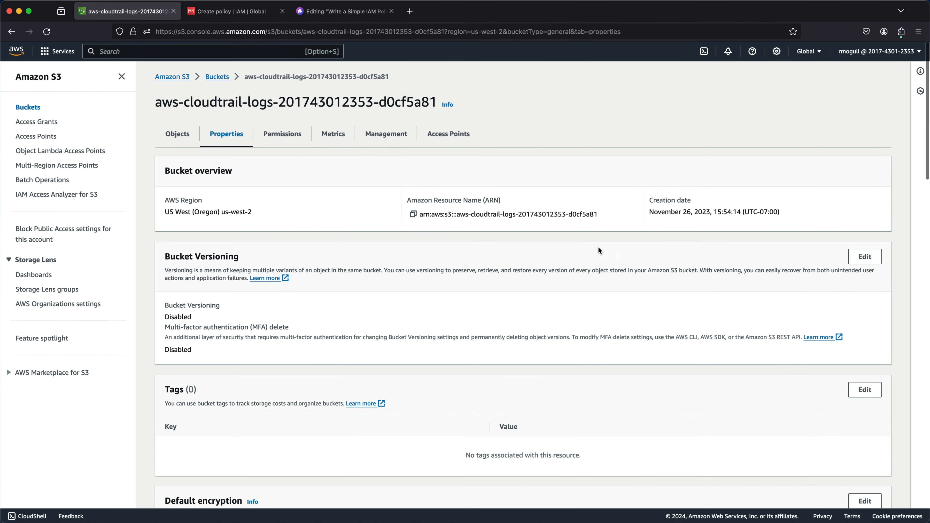
pyautogui.scroll(5, 598, 247)
pyautogui.click(170, 173)
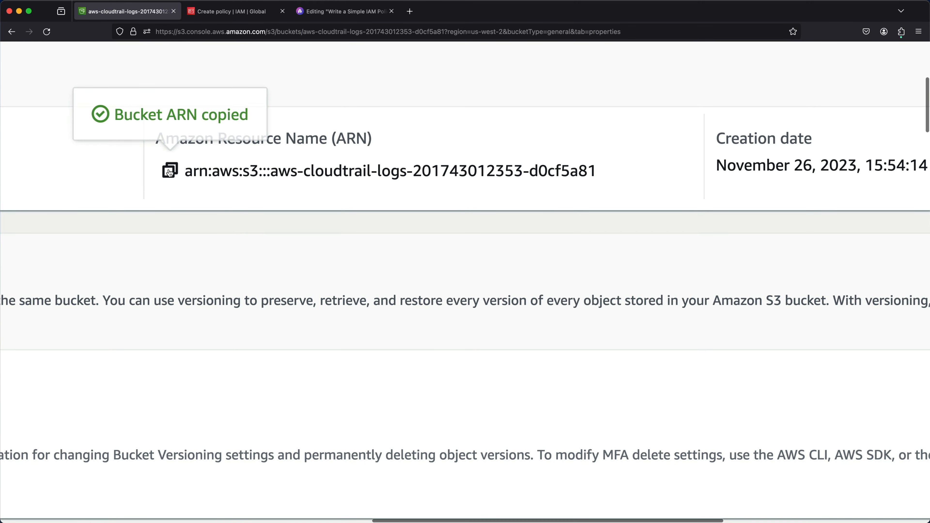
# Replace the Resource ARN field's content with the copied bucket ARN and try to add it.
pyautogui.click(224, 16)
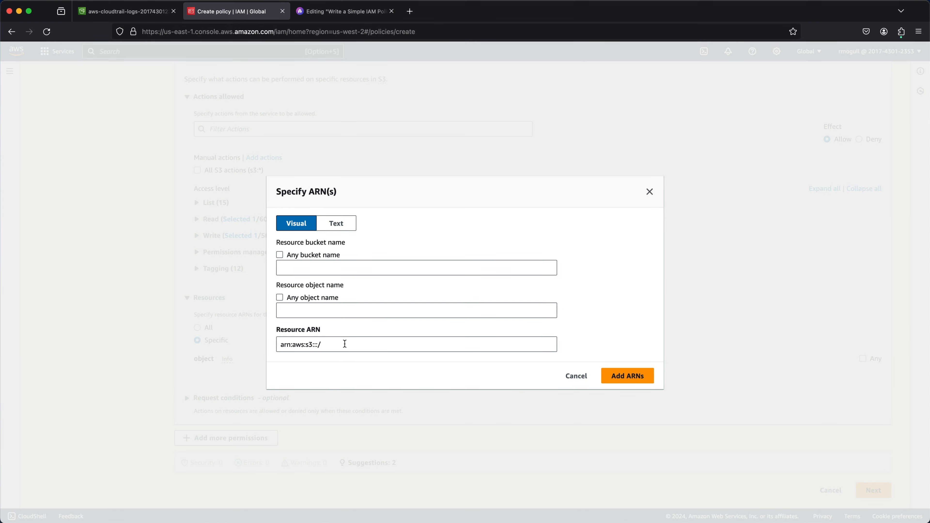
pyautogui.moveTo(344, 344); pyautogui.dragTo(216, 349)
pyautogui.press('super+v')
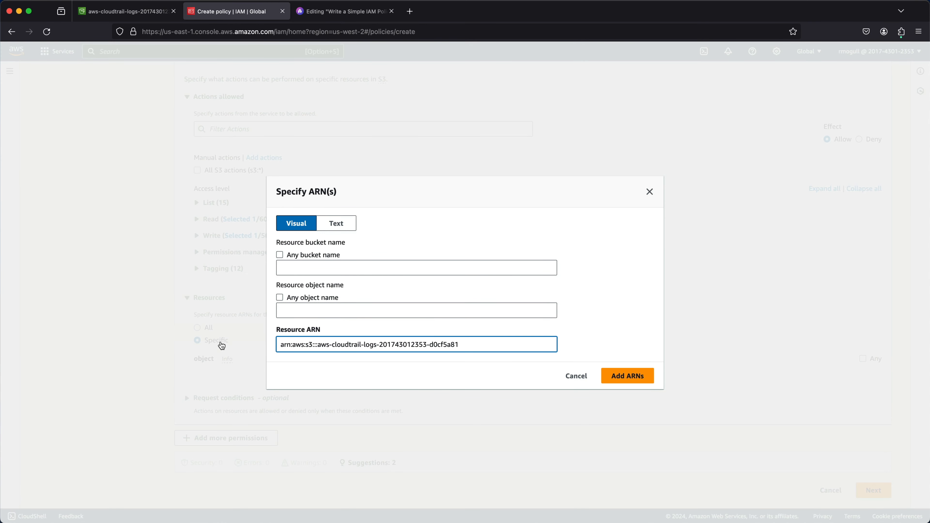
pyautogui.click(640, 380)
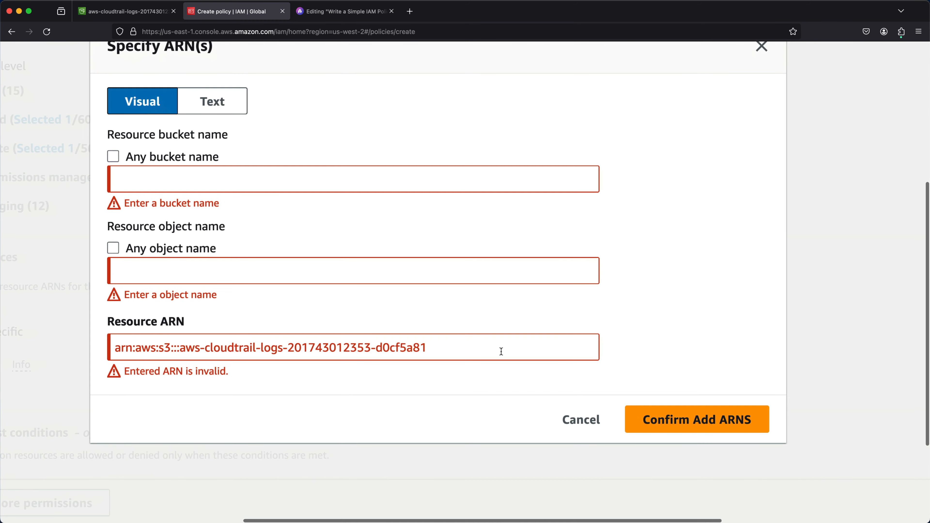
# Append /* to the resource ARN to cover any object name and confirm adding the ARN.
pyautogui.click(459, 349)
pyautogui.press('super+a')
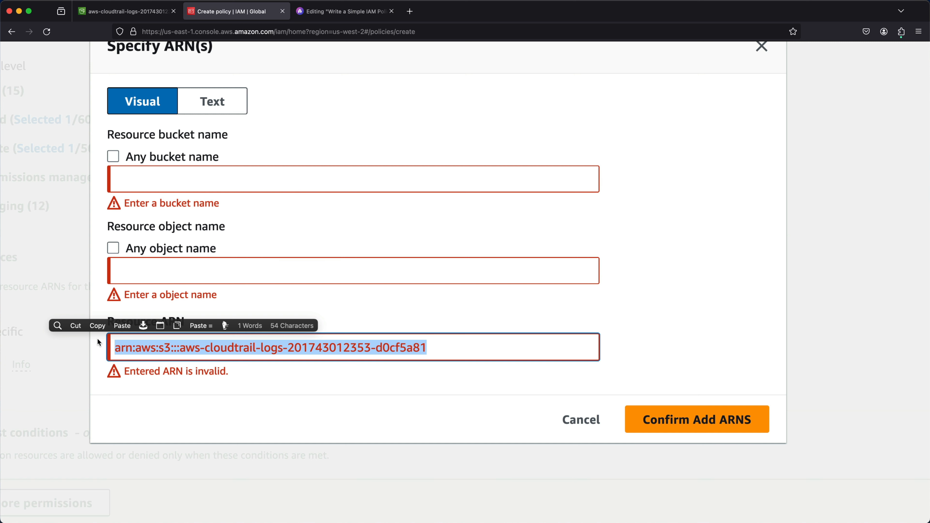
pyautogui.click(458, 345)
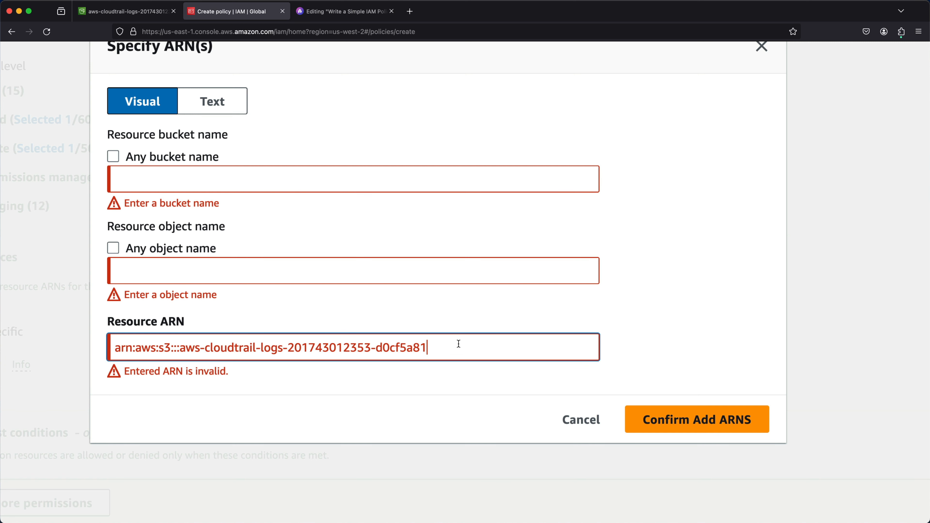
pyautogui.write('/')
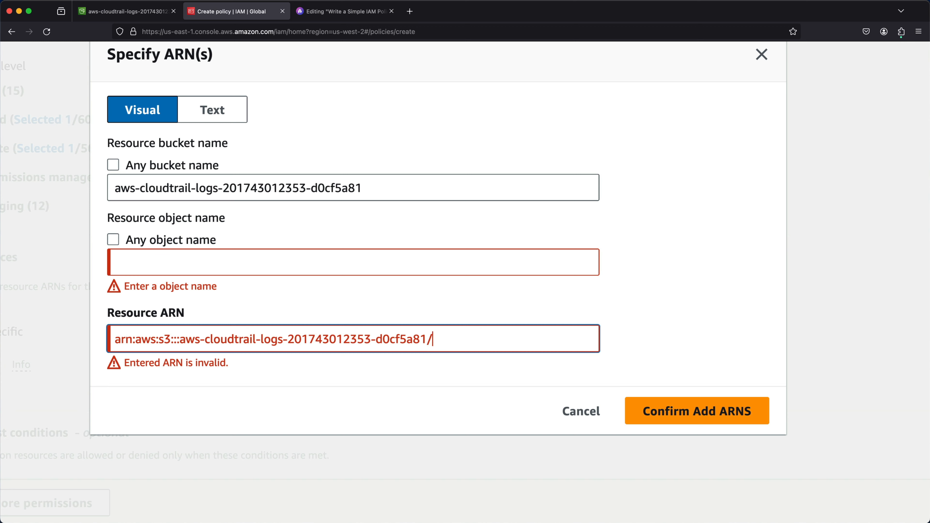
pyautogui.write('*')
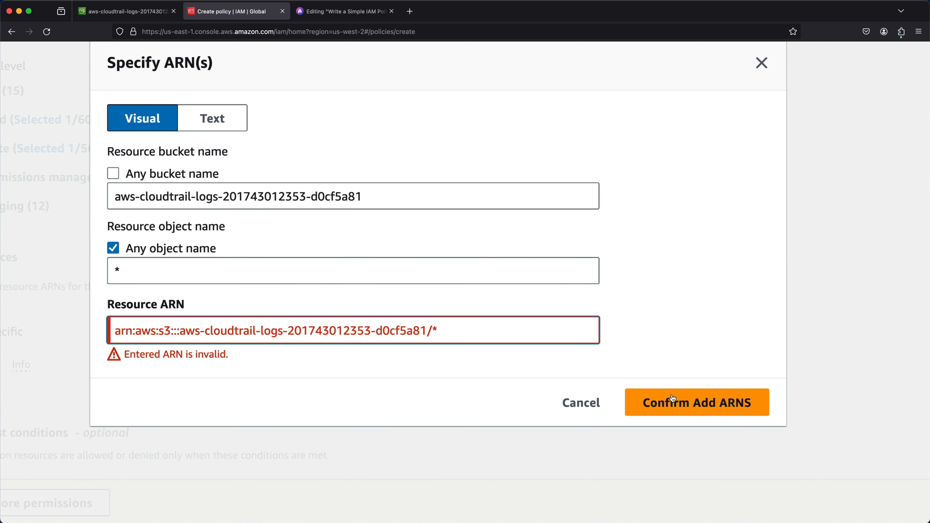
pyautogui.scroll(-5, 602, 351)
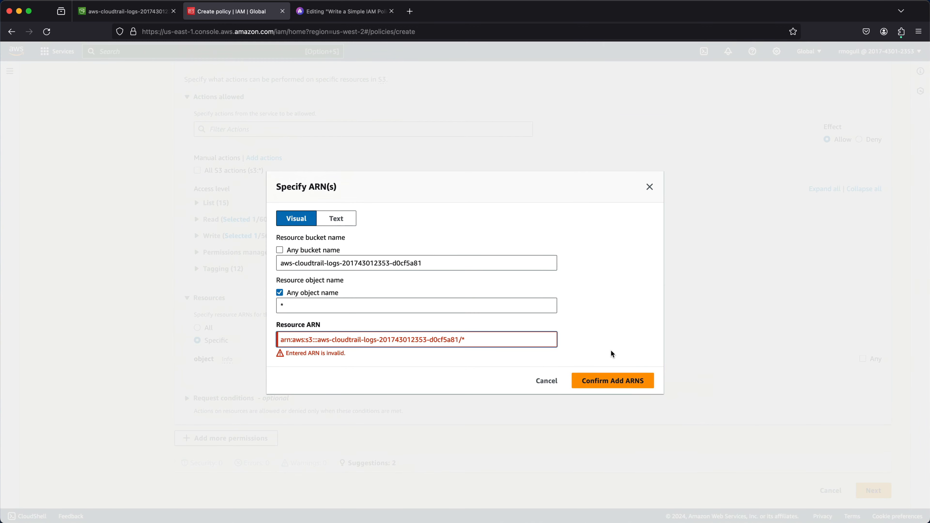
pyautogui.click(627, 382)
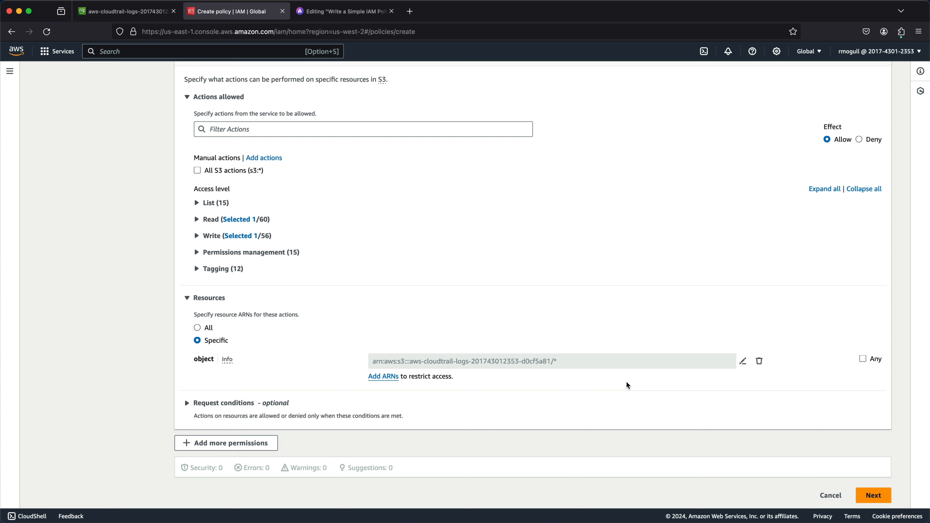
# Switch the policy editor to JSON and examine the Version, Statement, Effect, Action and Resource elements.
pyautogui.scroll(5, 679, 260)
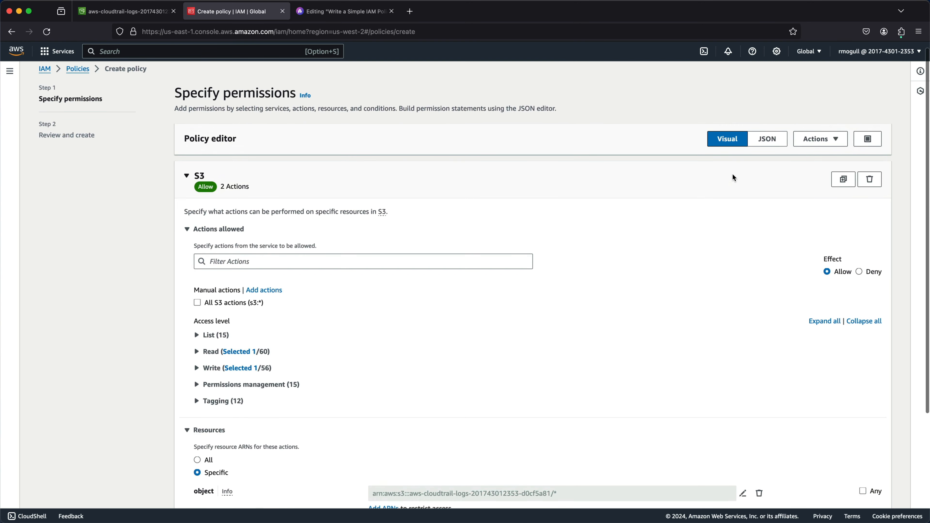
pyautogui.click(768, 139)
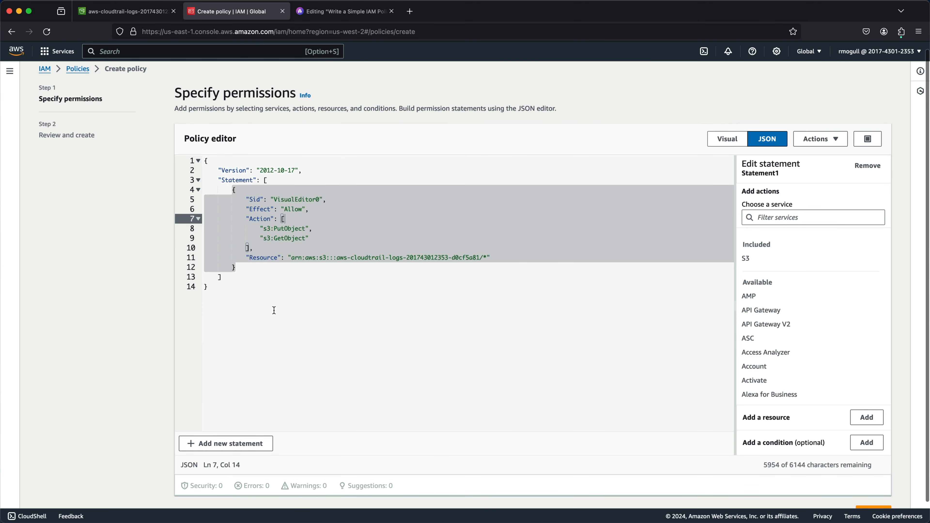
pyautogui.scroll(5, 230, 264)
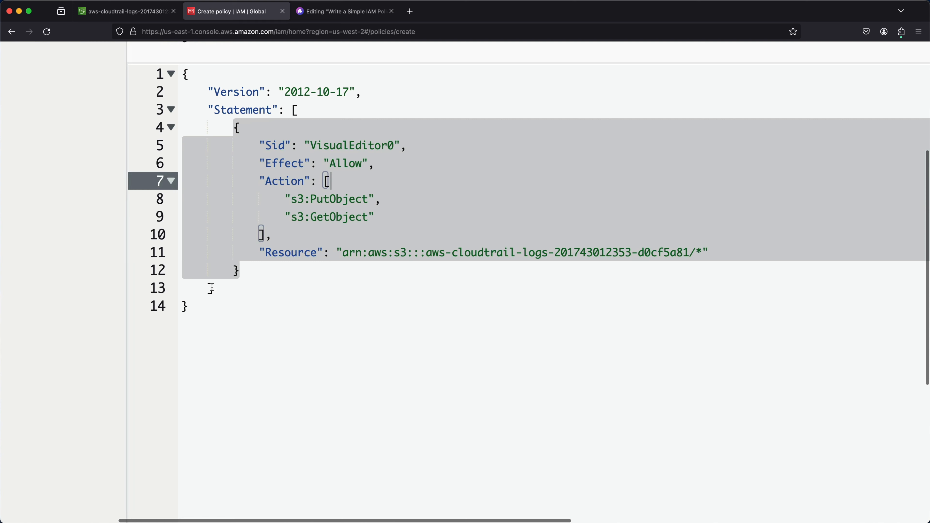
pyautogui.click(212, 289)
pyautogui.moveTo(214, 316); pyautogui.dragTo(164, 70)
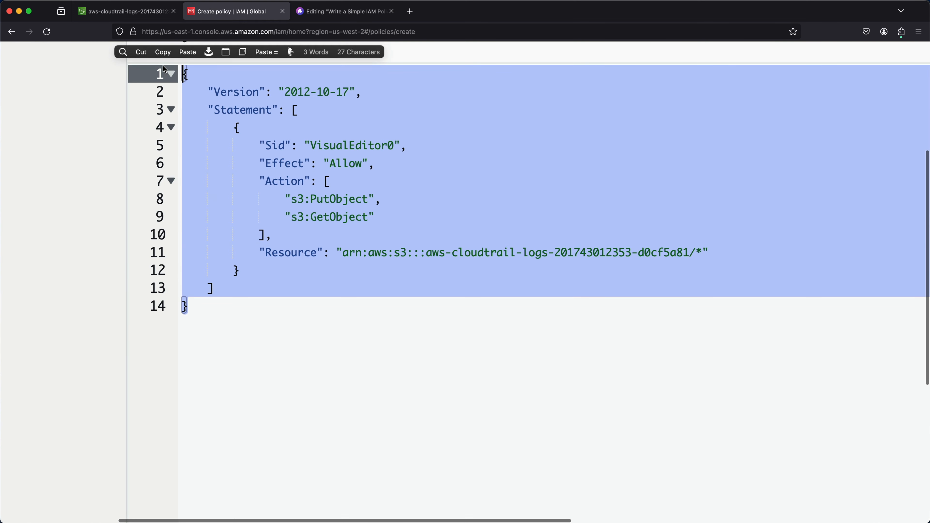
pyautogui.click(326, 335)
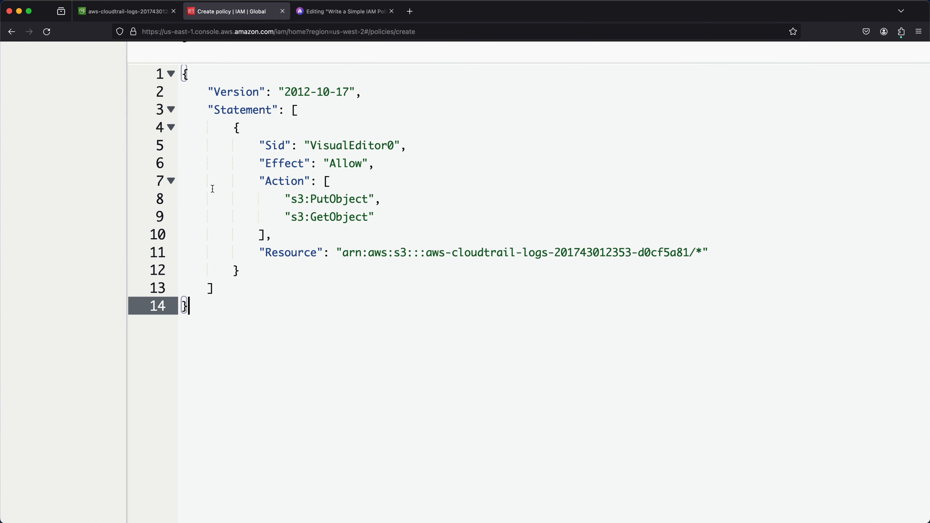
pyautogui.moveTo(207, 110); pyautogui.dragTo(405, 142)
pyautogui.click(425, 137)
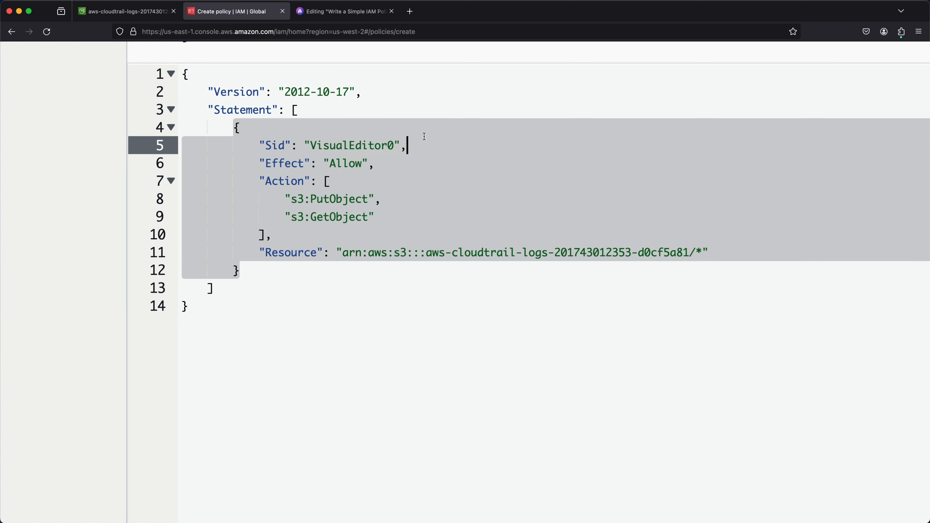
pyautogui.click(416, 365)
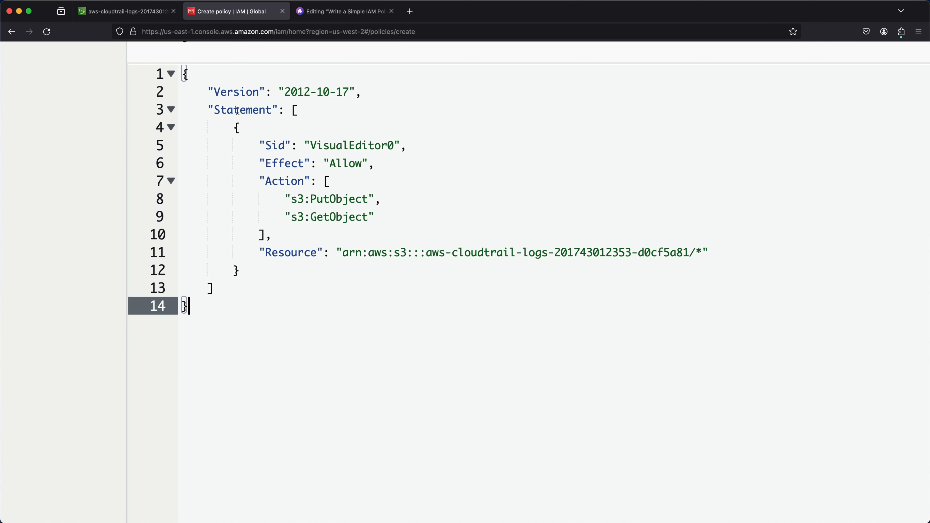
pyautogui.doubleClick(235, 92)
pyautogui.doubleClick(243, 109)
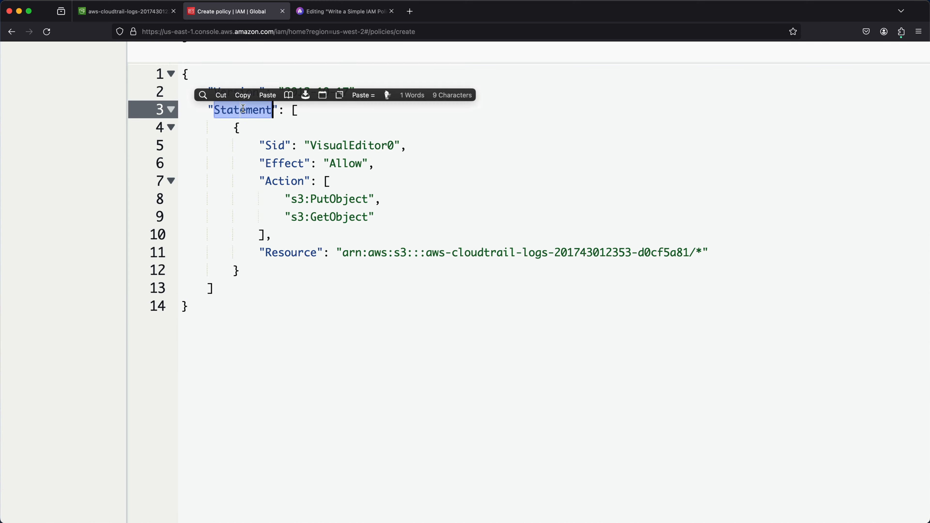
pyautogui.doubleClick(289, 164)
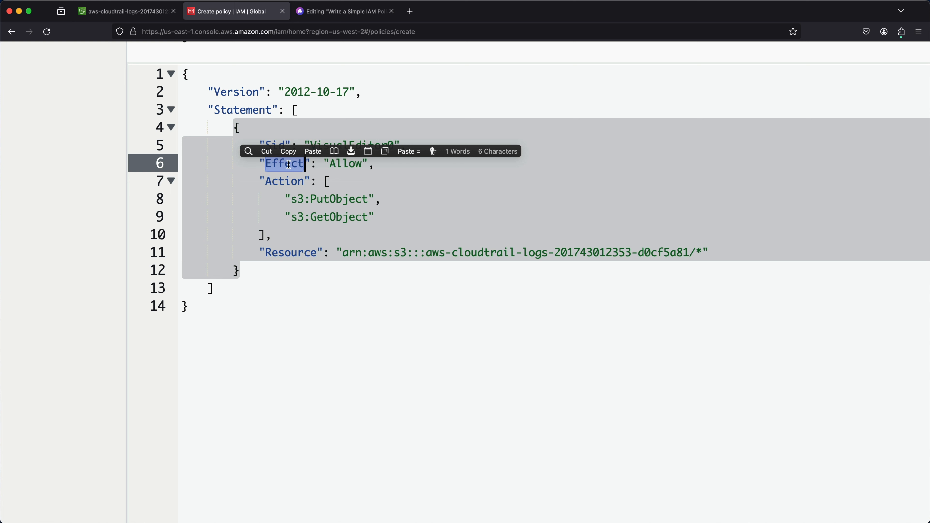
pyautogui.doubleClick(285, 180)
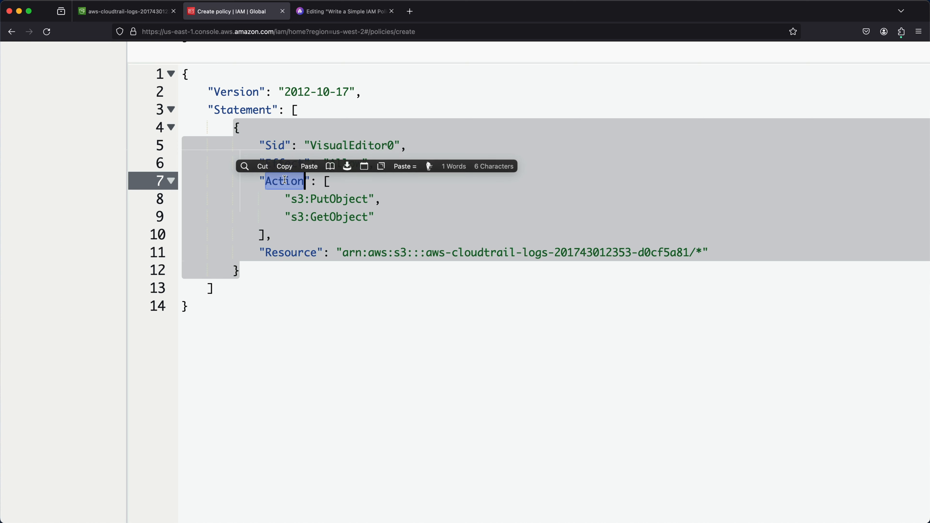
pyautogui.doubleClick(287, 255)
pyautogui.click(543, 358)
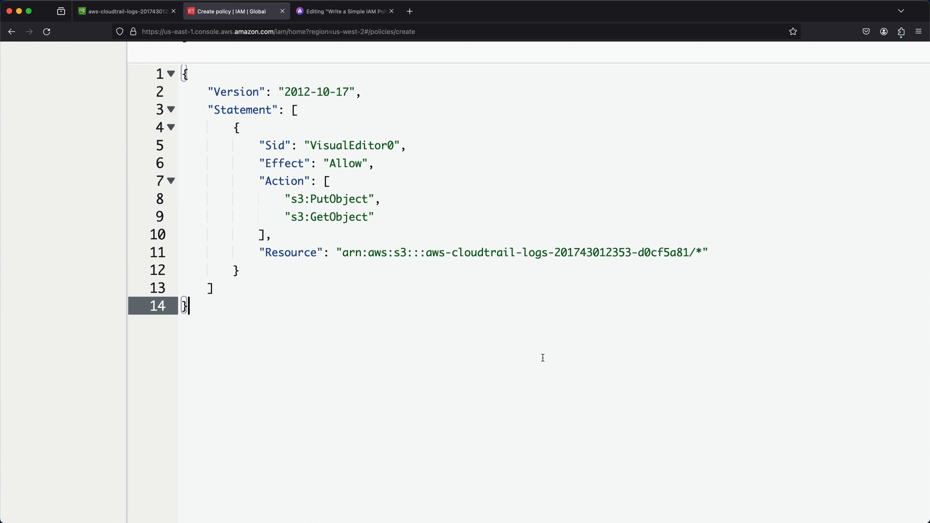
# Compare the JSON policy against the sample policy in the blog post editing tab.
pyautogui.click(343, 13)
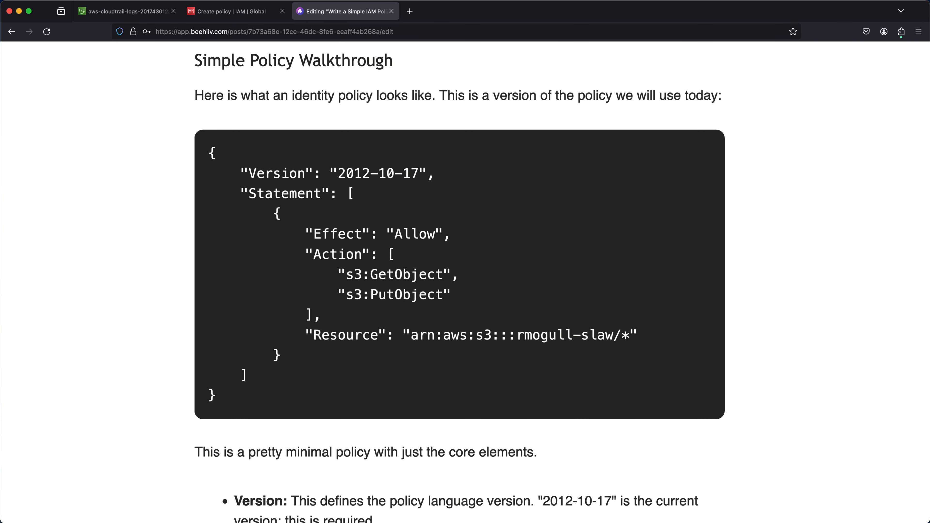
pyautogui.click(230, 11)
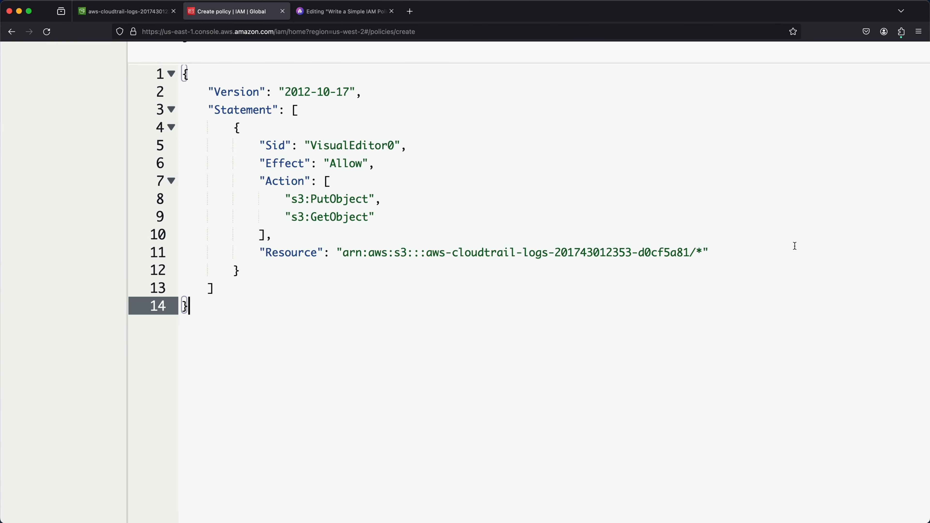
pyautogui.scroll(-1, 795, 246)
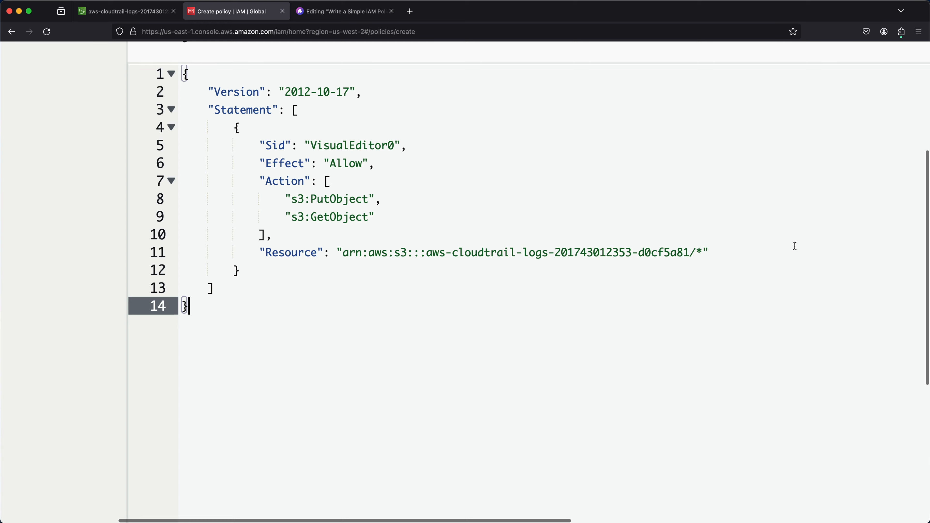
pyautogui.scroll(3, 795, 246)
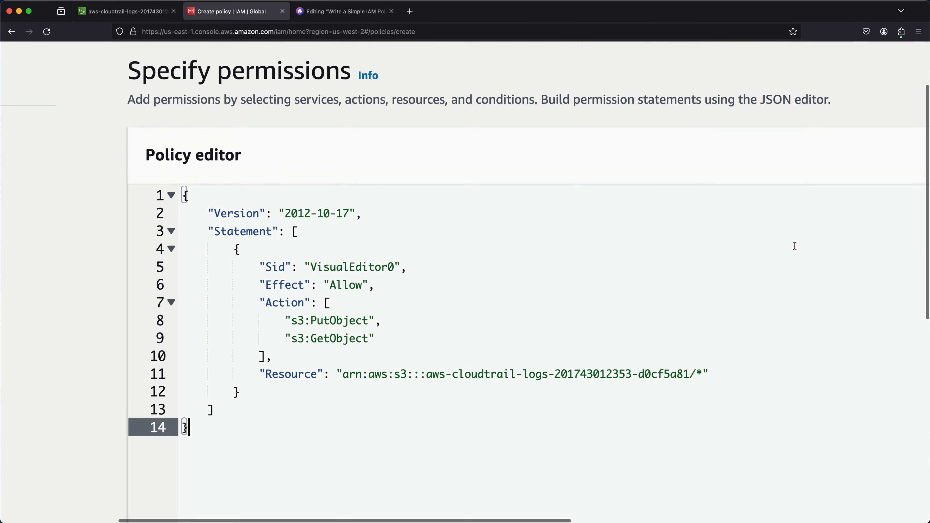
pyautogui.press('super+0')
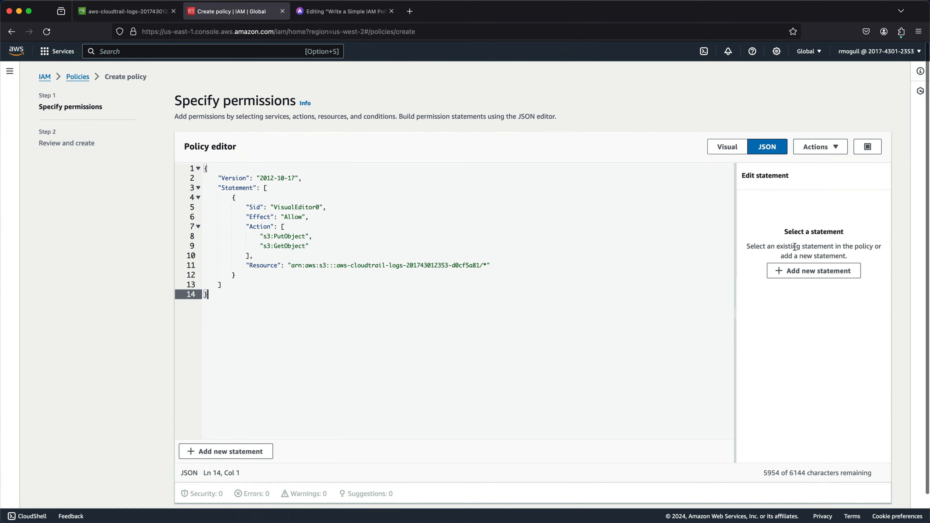
pyautogui.click(721, 147)
pyautogui.click(774, 149)
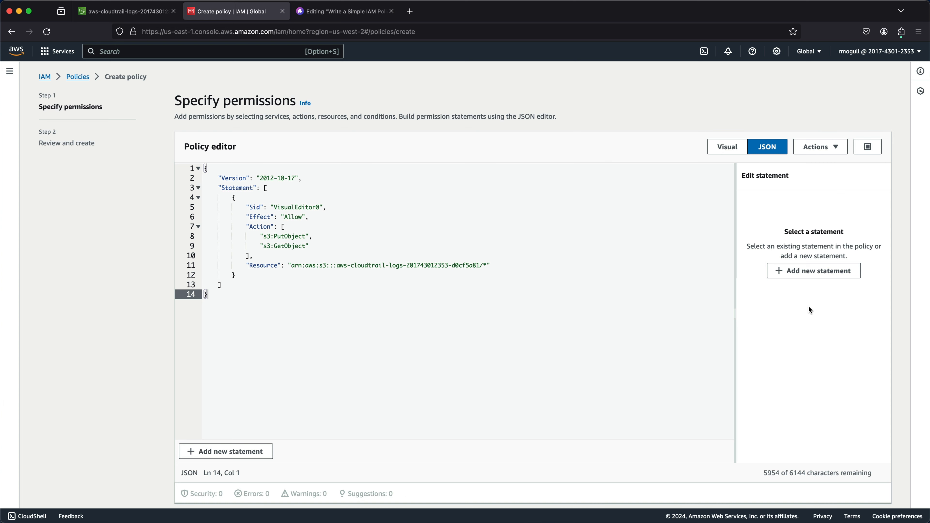
pyautogui.click(353, 15)
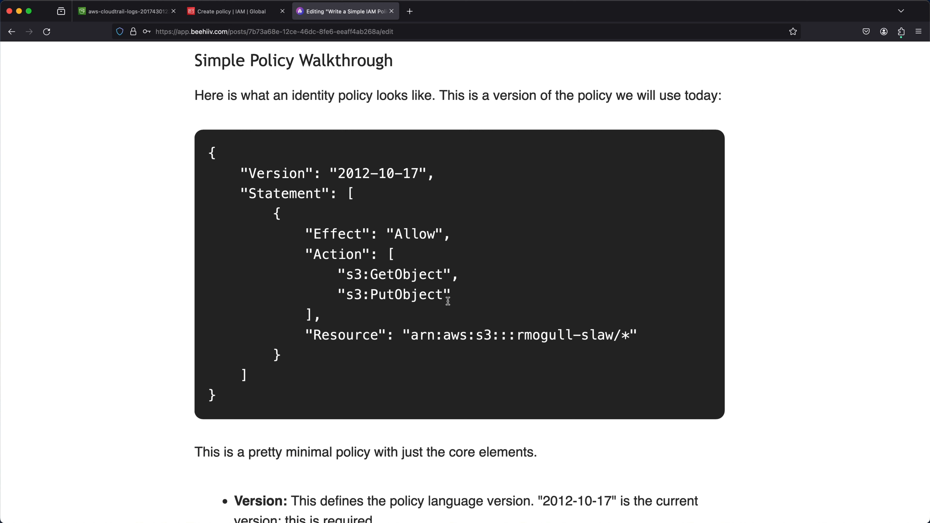
# Highlight the sample policy's Action list in the blog post and return to the policy editor tab.
pyautogui.moveTo(448, 301); pyautogui.dragTo(273, 212)
pyautogui.click(273, 191)
pyautogui.click(224, 15)
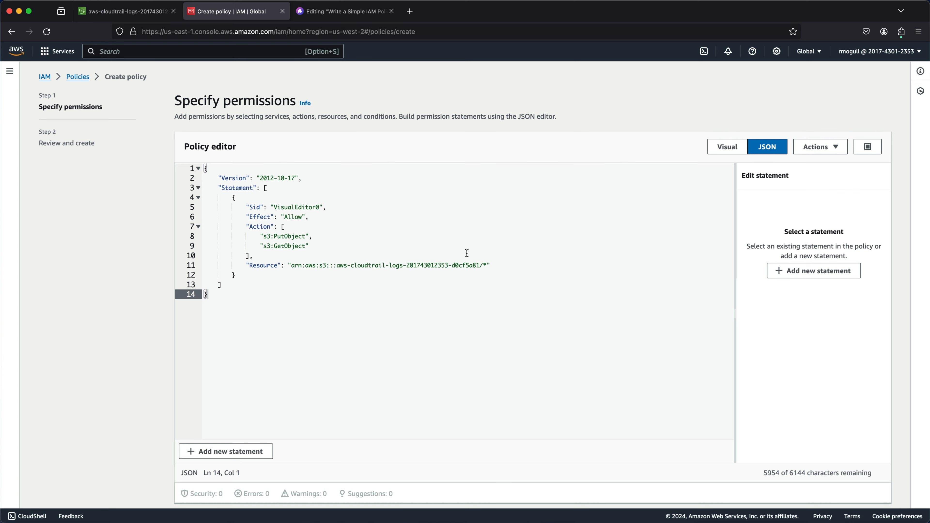
# Review the statement's Action entries and Resource ARN in the JSON policy editor.
pyautogui.scroll(5, 514, 273)
pyautogui.moveTo(521, 278); pyautogui.dragTo(102, 273)
pyautogui.scroll(-5, 102, 272)
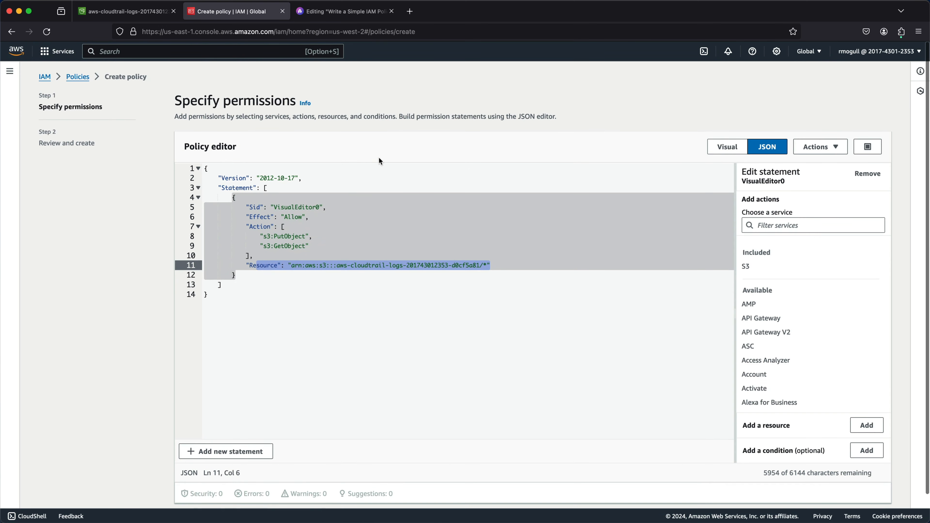
pyautogui.click(366, 169)
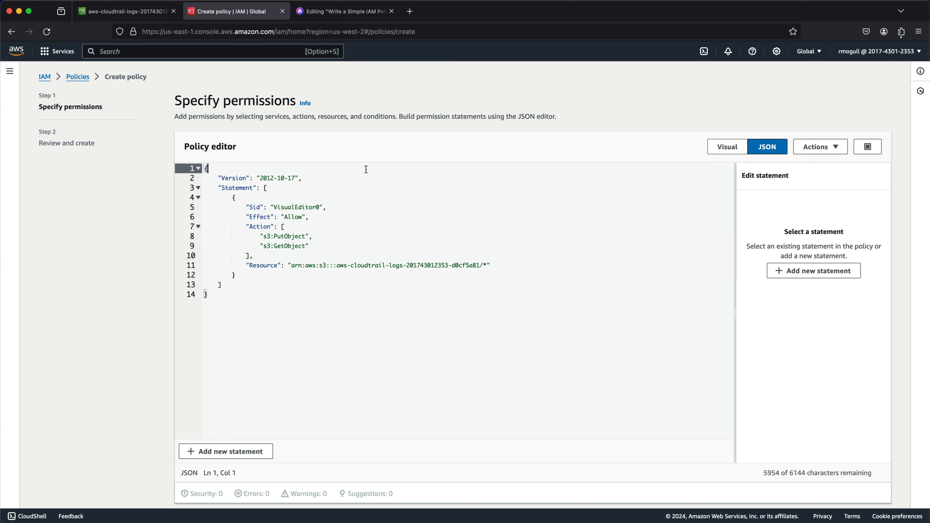
pyautogui.click(291, 246)
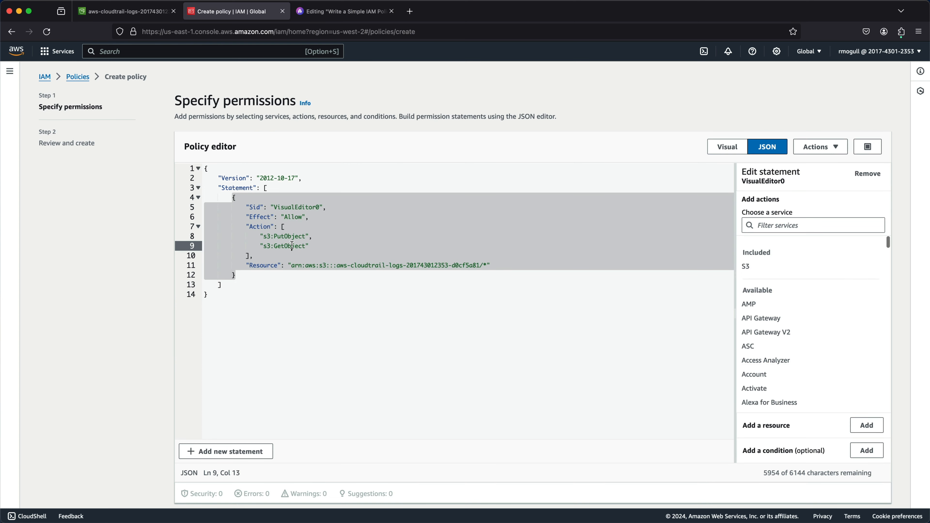
pyautogui.moveTo(277, 236); pyautogui.dragTo(308, 236)
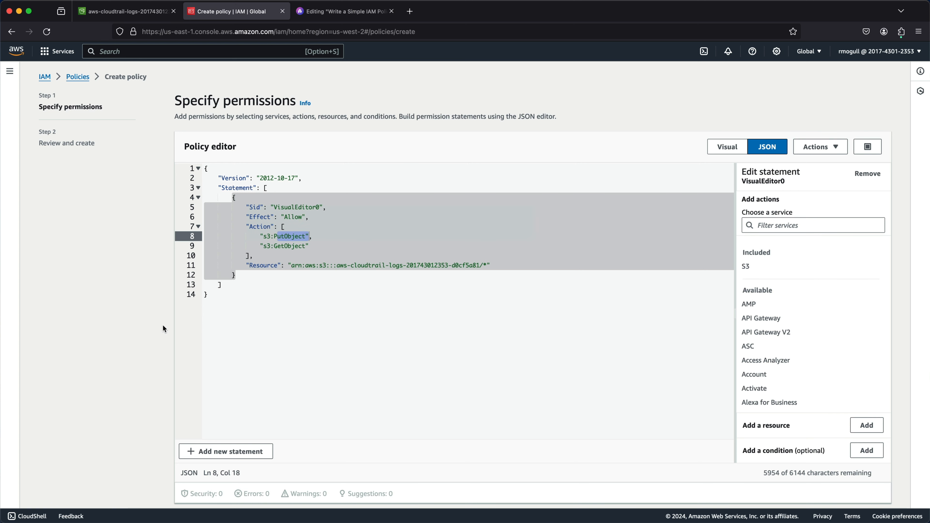
pyautogui.click(265, 316)
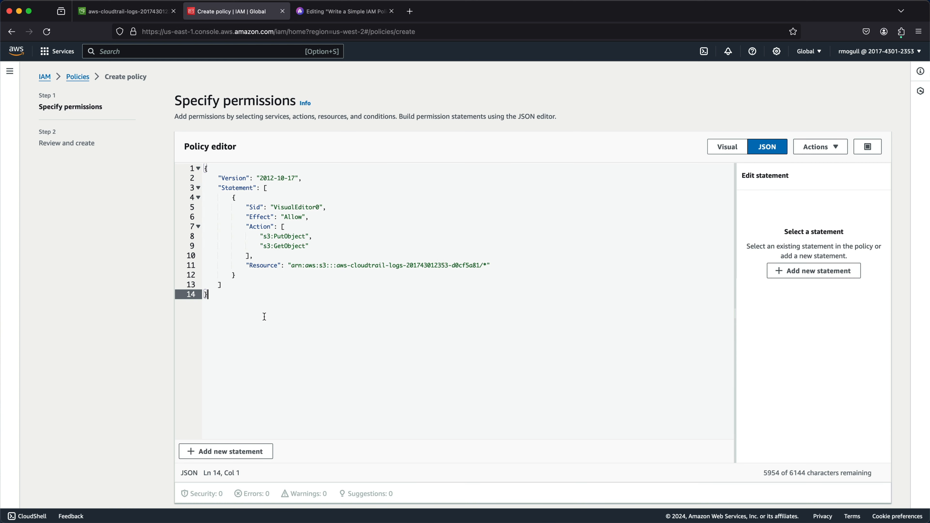
pyautogui.moveTo(291, 265); pyautogui.dragTo(484, 265)
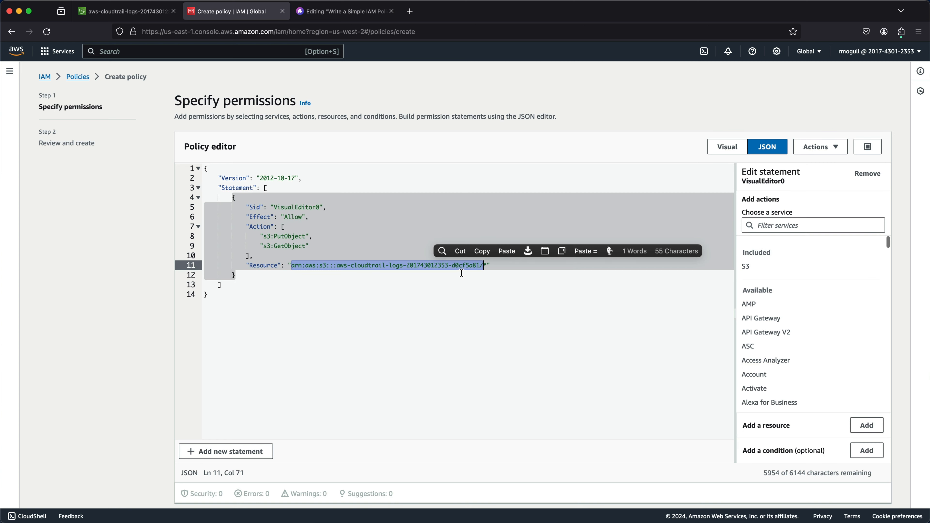
pyautogui.click(185, 353)
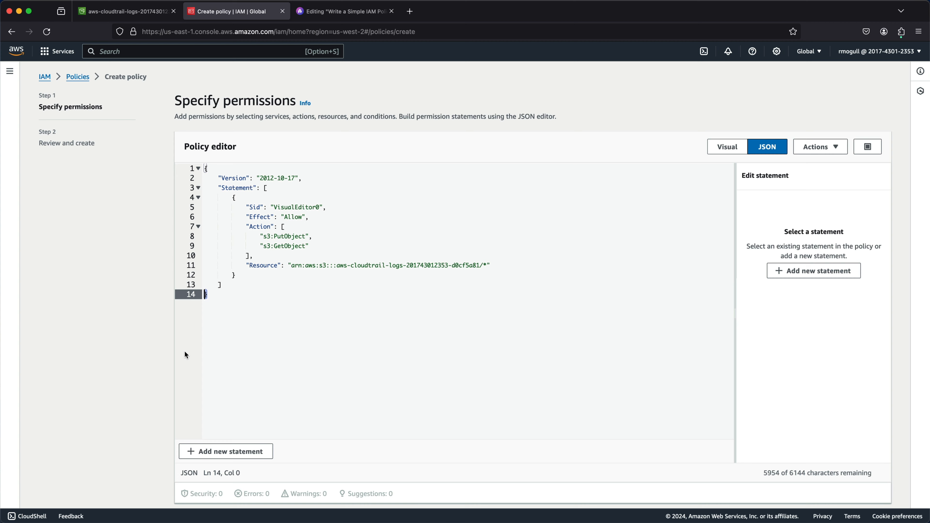
# Proceed to the review page and name the policy CloudtrailReadWrite.
pyautogui.scroll(-2, 185, 352)
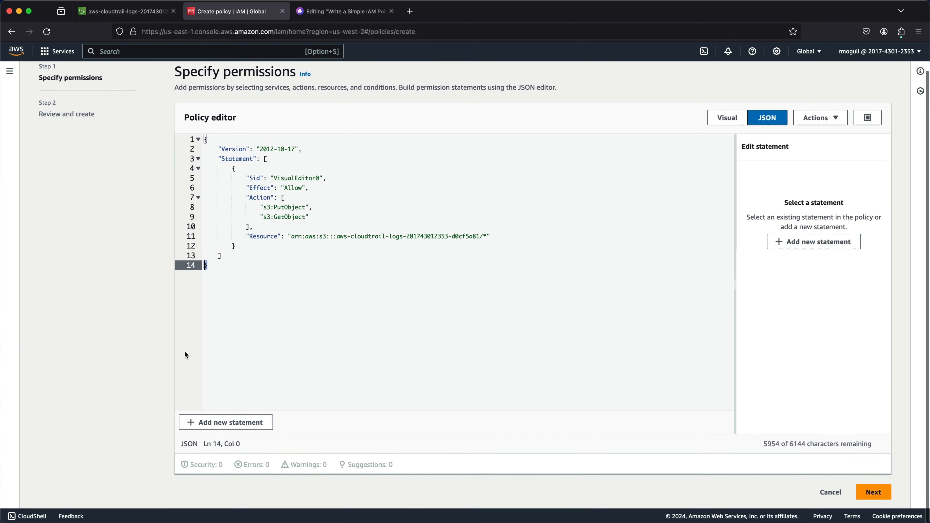
pyautogui.click(878, 497)
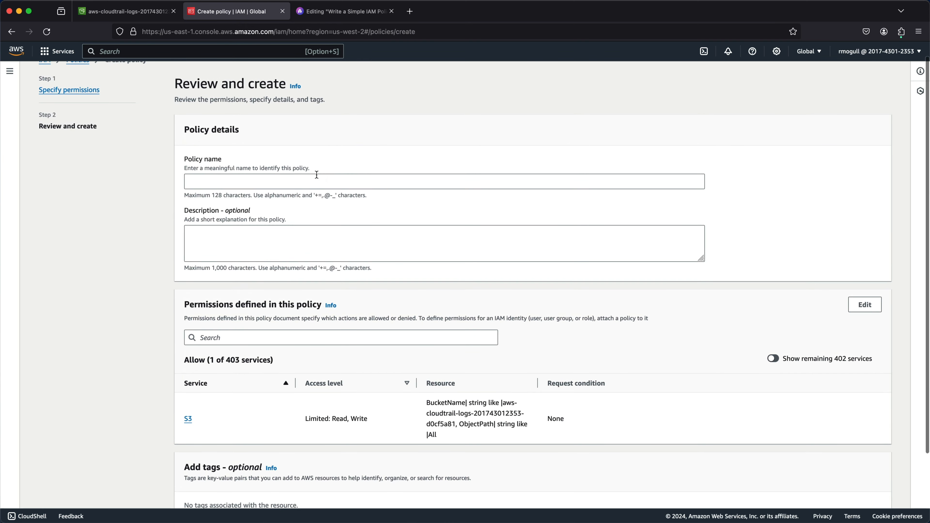
pyautogui.click(290, 182)
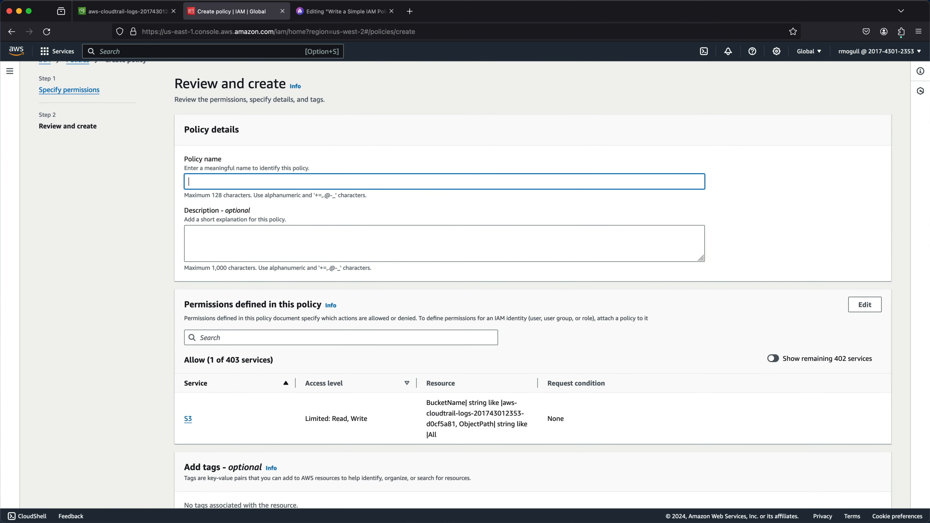
pyautogui.write('CloudtrailReafdWrite')
# Enter the description "Allow read and write access to our main cloudtrail bucket".
pyautogui.click(274, 241)
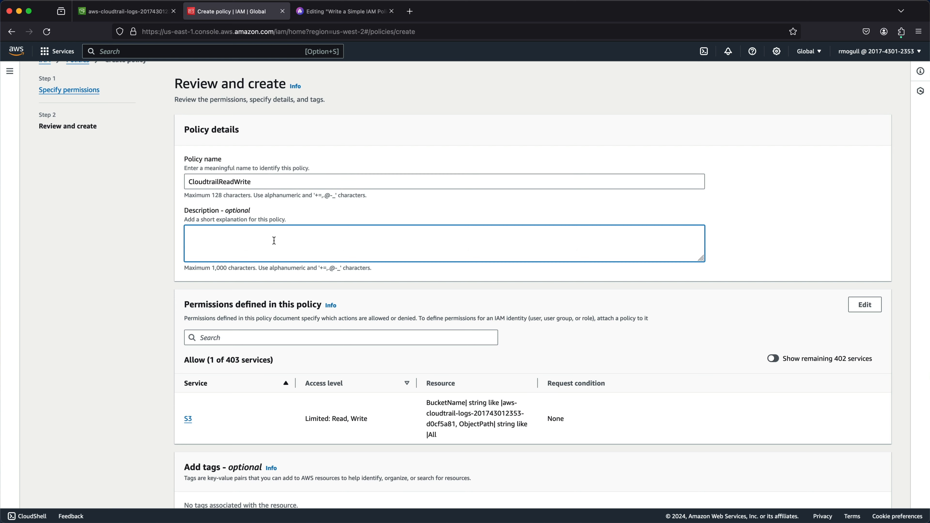
pyautogui.write('Allow re')
pyautogui.write('nd write access to a')
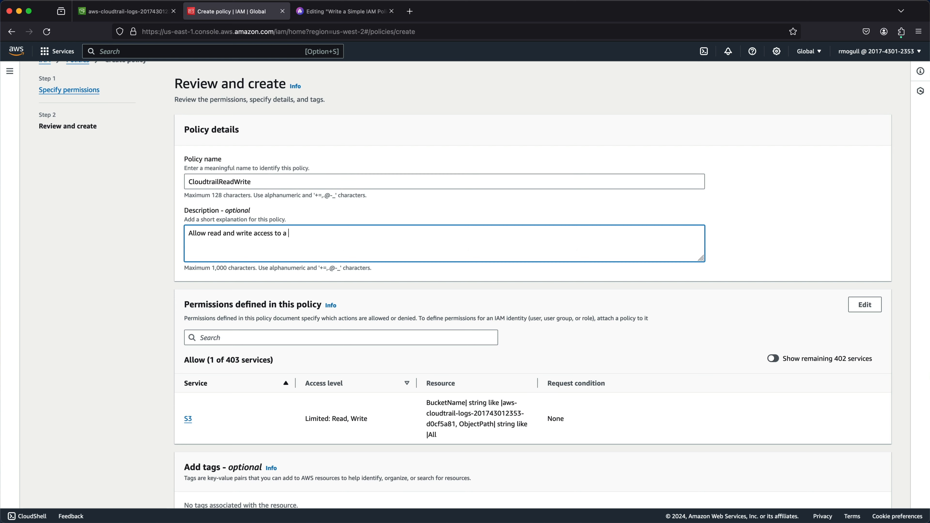
pyautogui.press('BackSpace')
pyautogui.write('our main coloud')
pyautogui.press('BackSpace')
pyautogui.press('BackSpace')
pyautogui.press('BackSpace')
pyautogui.press('BackSpace')
pyautogui.press('BackSpace')
pyautogui.write('lko')
pyautogui.press('BackSpace')
pyautogui.press('BackSpace')
pyautogui.write('oudtrail bucket')
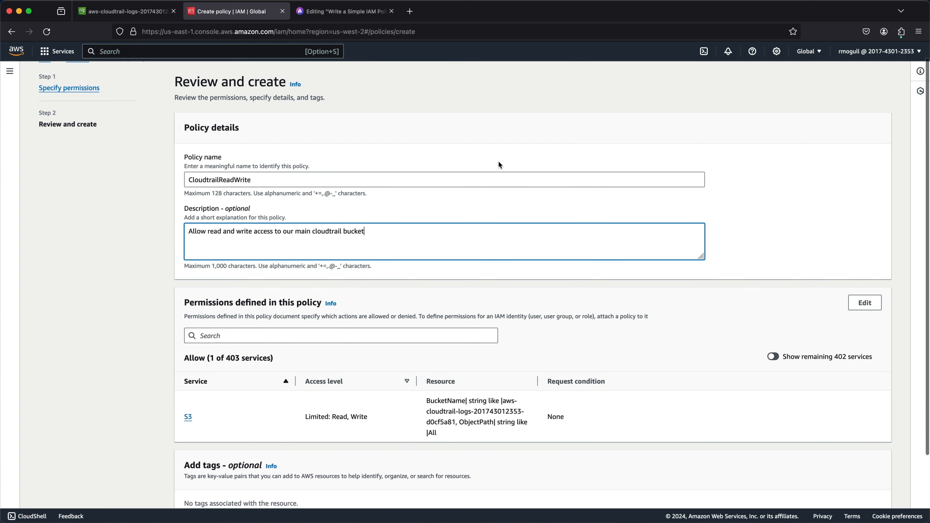
# Review the S3 access level and resource in the permissions summary, then create the policy.
pyautogui.scroll(-3, 498, 165)
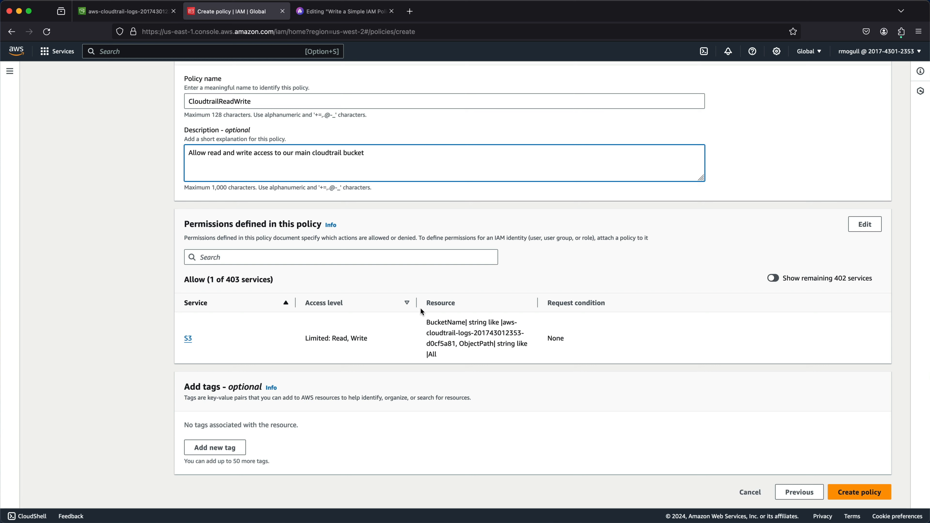
pyautogui.moveTo(329, 340); pyautogui.dragTo(368, 339)
pyautogui.moveTo(453, 354); pyautogui.dragTo(404, 318)
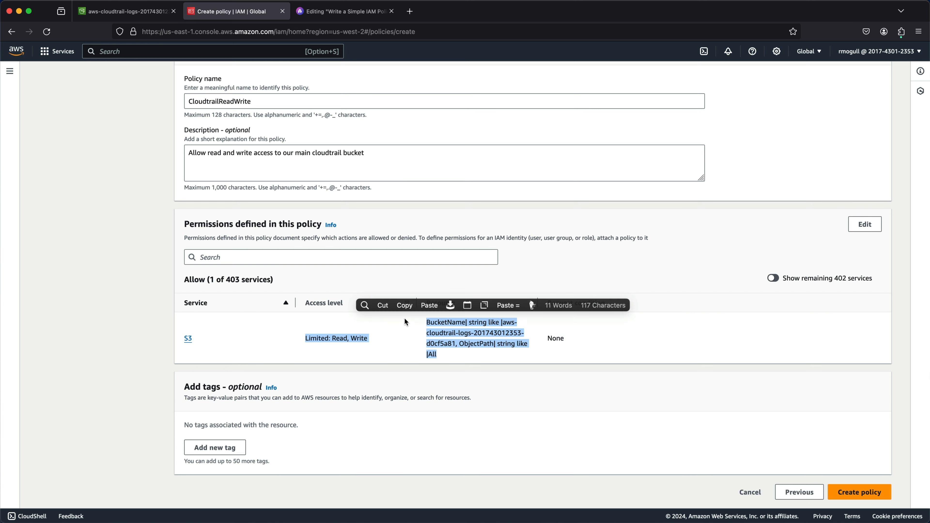
pyautogui.moveTo(218, 354); pyautogui.dragTo(166, 328)
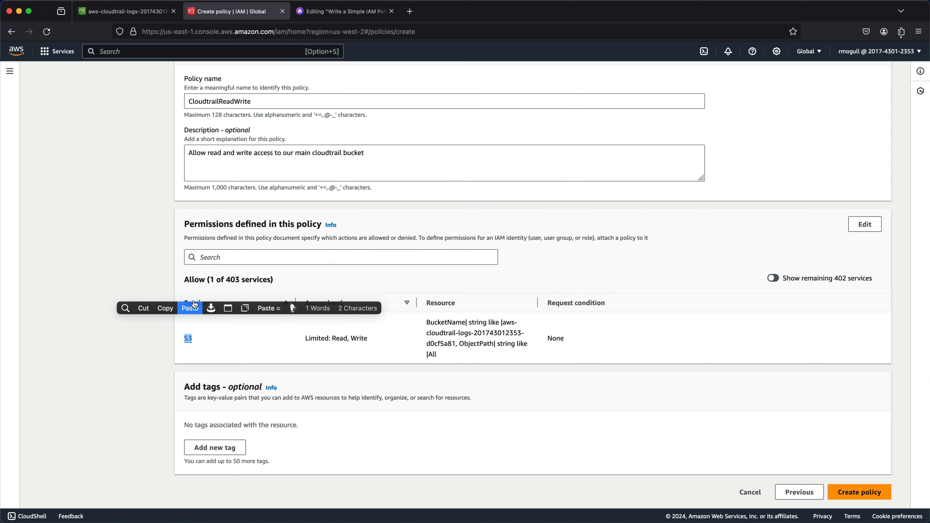
pyautogui.click(859, 491)
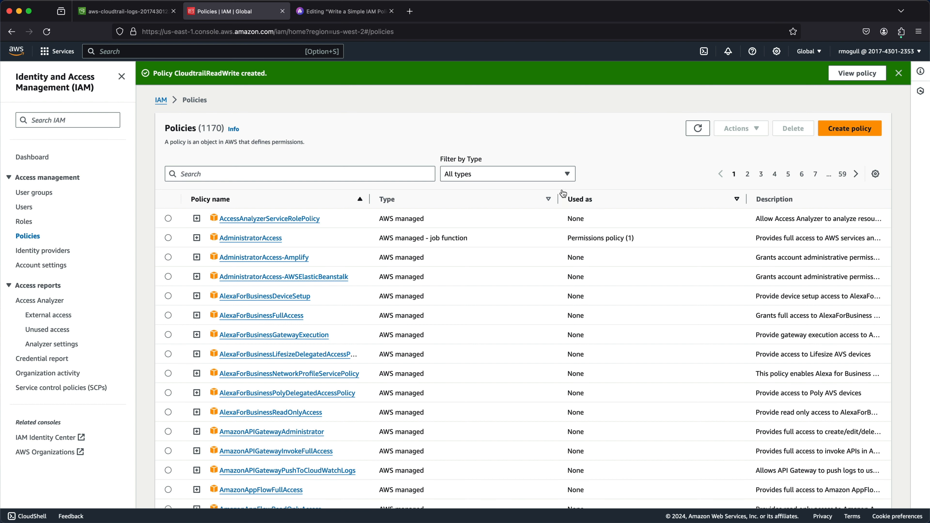
# Filter policies to Customer managed and expand CloudtrailReadWrite to inspect its JSON document.
pyautogui.click(560, 178)
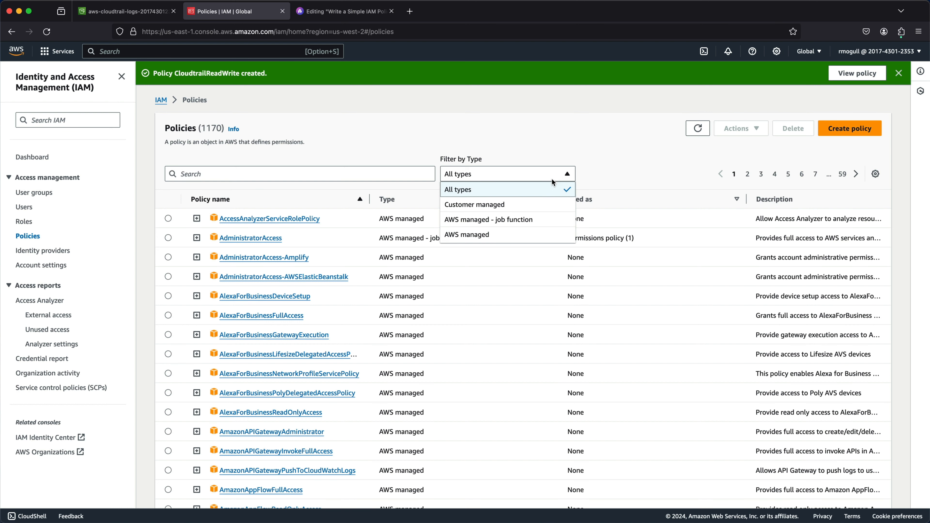
pyautogui.click(484, 205)
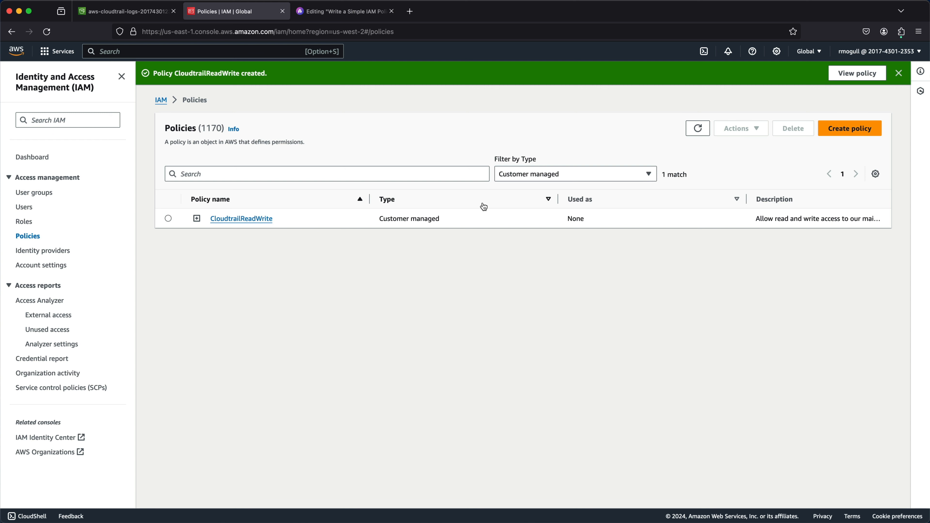
pyautogui.click(197, 219)
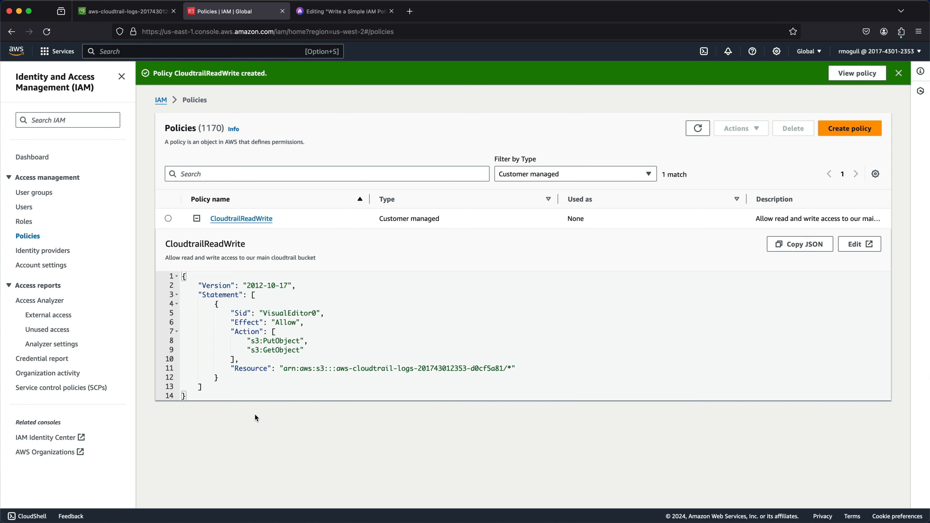
pyautogui.moveTo(172, 396); pyautogui.dragTo(164, 266)
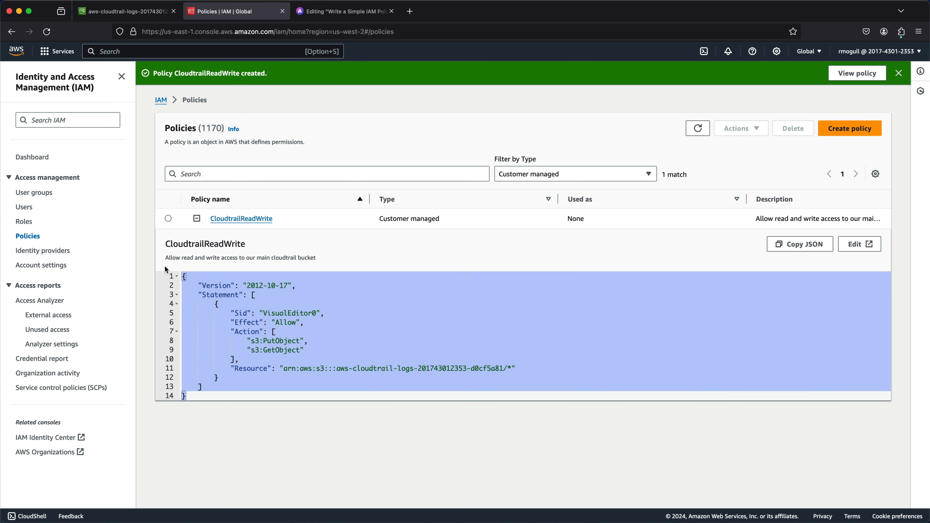